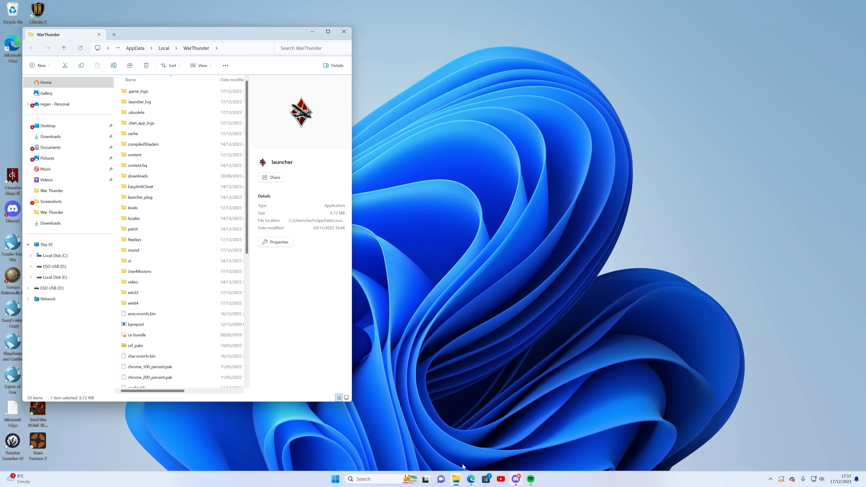
Switch to the War Thunder Live Missions feed in the browser and open its sort options
click(471, 479)
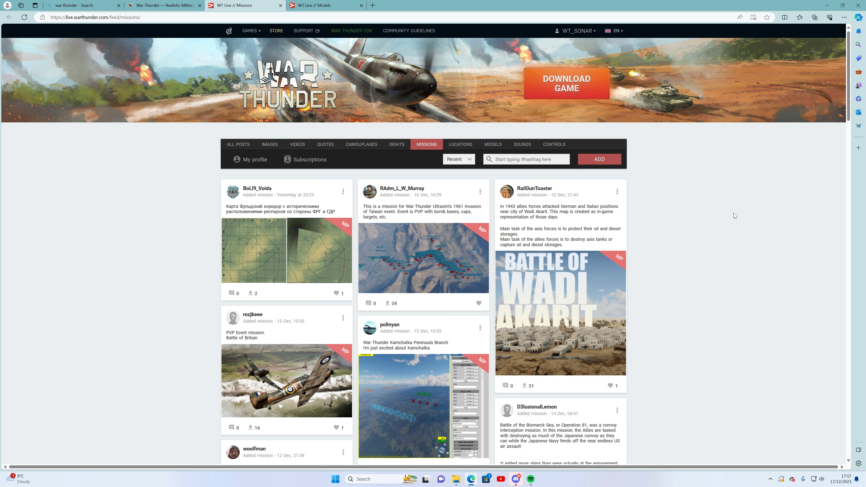
click(469, 159)
click(470, 184)
click(470, 160)
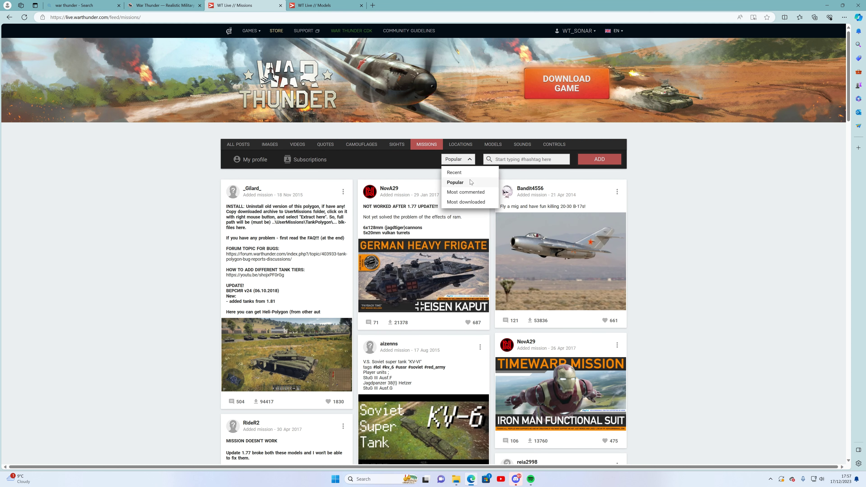
click(470, 192)
click(470, 159)
click(470, 201)
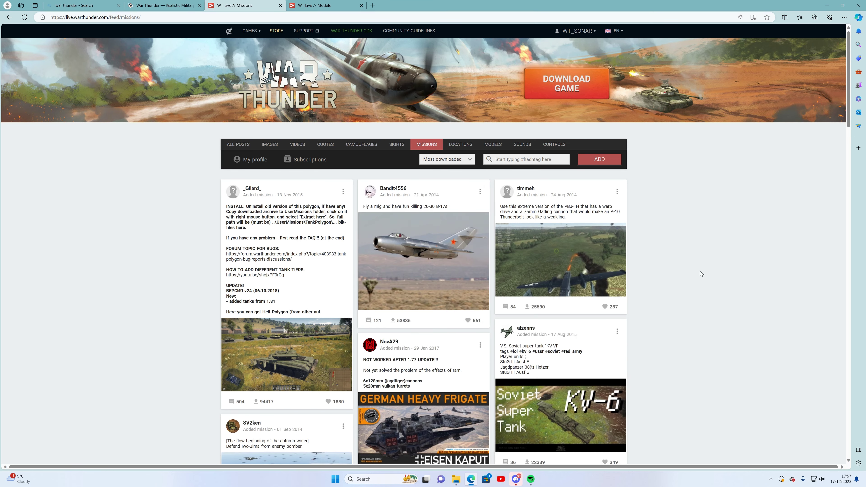
click(468, 160)
click(463, 172)
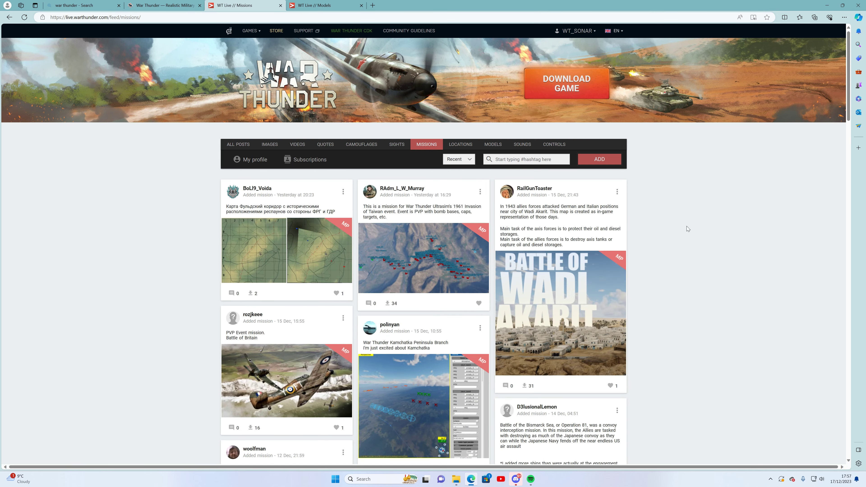
scroll(633, 277, down, 3)
scroll(658, 262, up, 1)
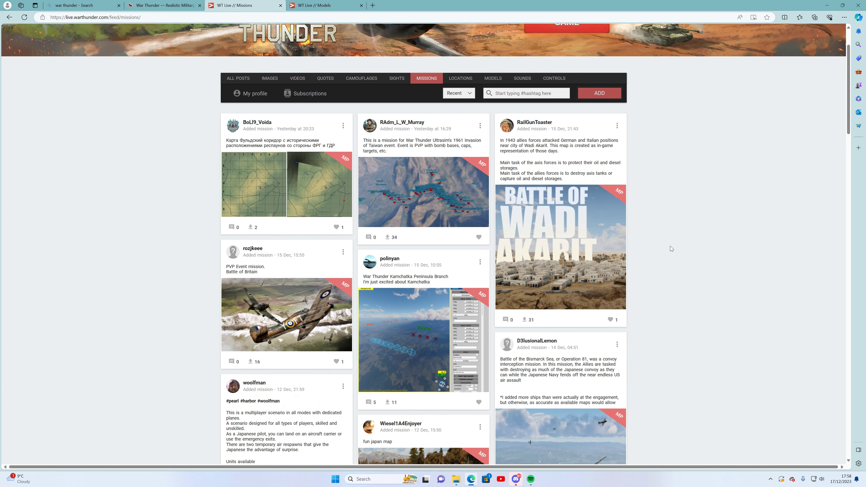
click(469, 97)
click(468, 116)
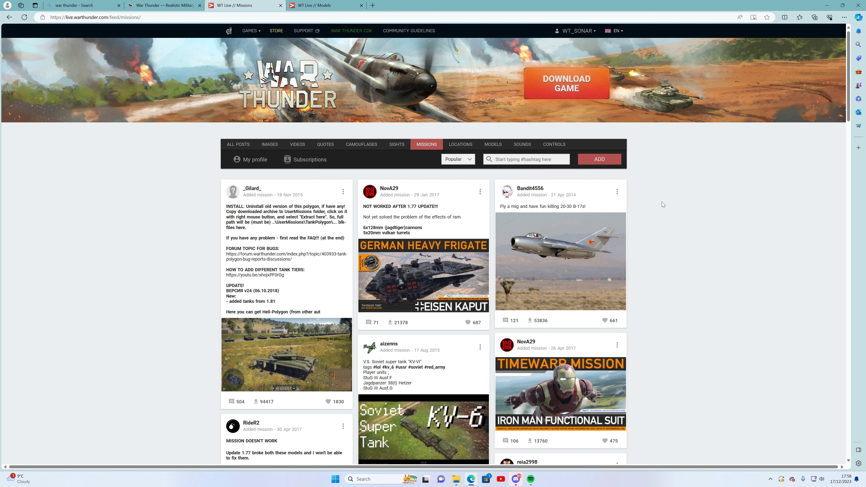
click(458, 159)
click(456, 181)
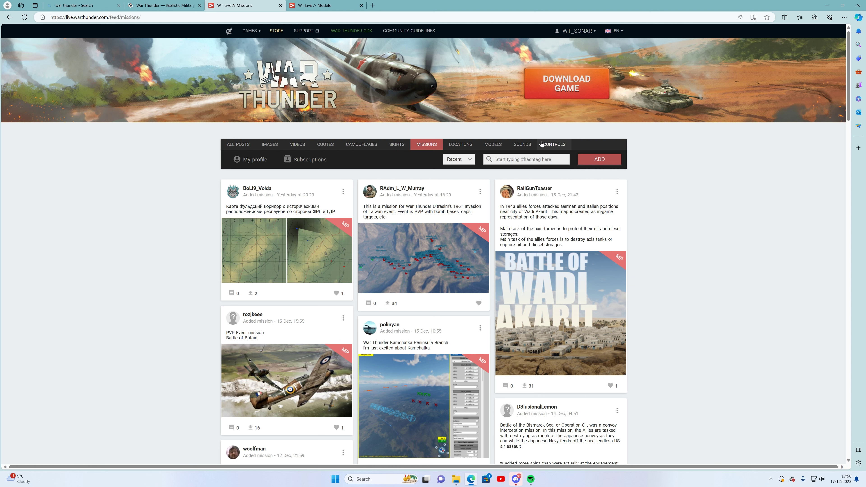
Switch the feed to Models, scroll to the 356mm Shotgun Aircraft post and download its zip
click(493, 144)
scroll(423, 273, down, 20)
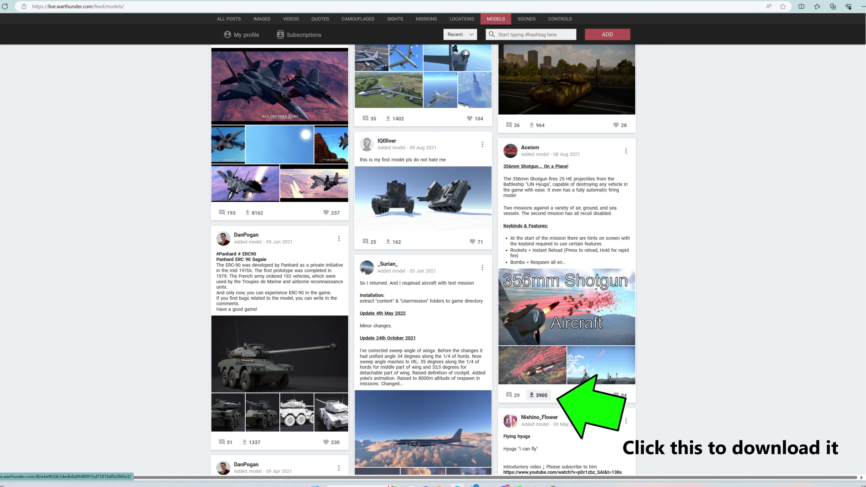
click(538, 395)
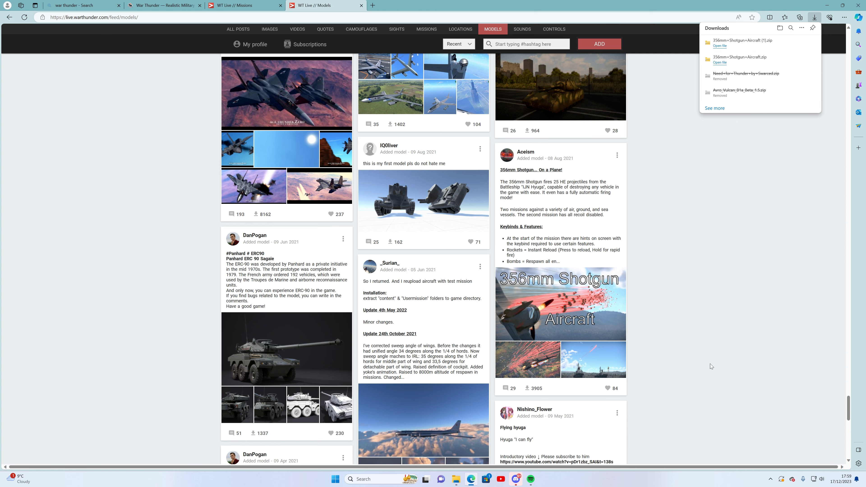
Extract the 356mm+Shotgun+Aircraft zip in Downloads with Extract All into its own folder
mouse_move(455, 484)
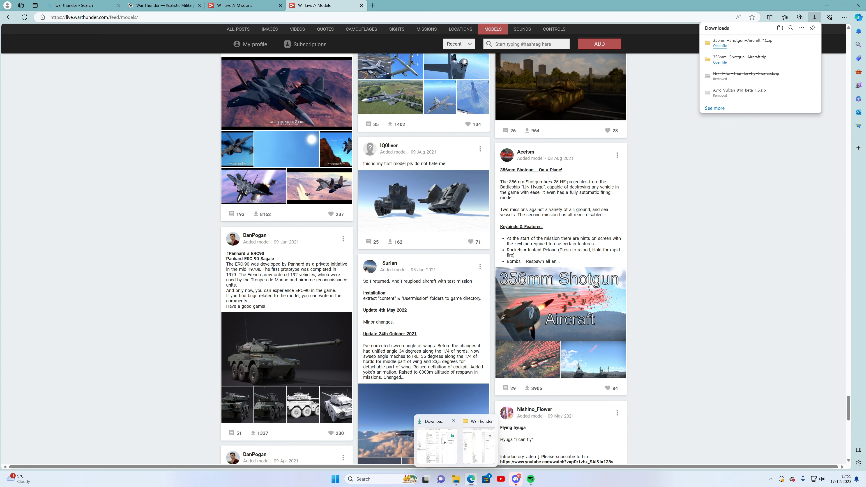
click(438, 445)
click(473, 449)
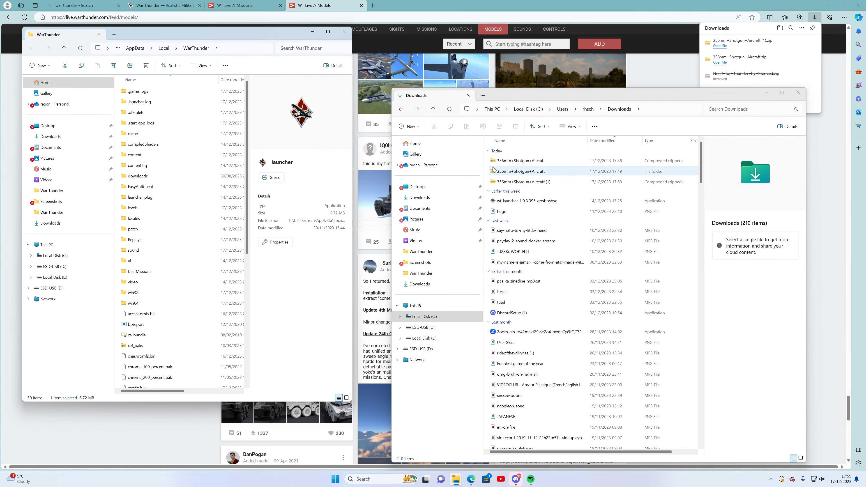
click(511, 163)
right_click(511, 163)
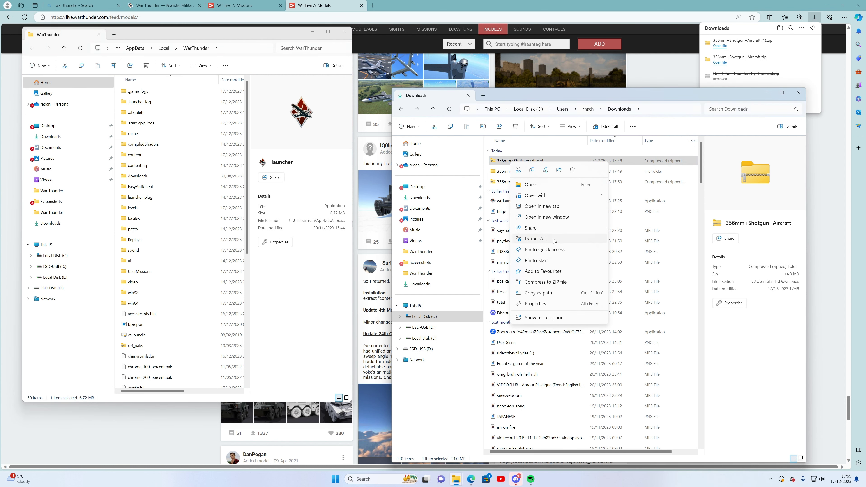
click(536, 239)
click(490, 309)
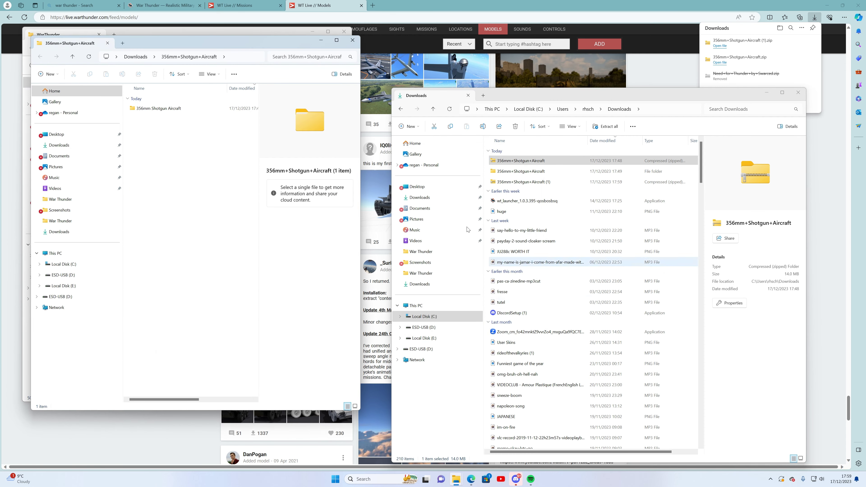
drag(247, 43, 649, 70)
Move both UserMissions .blk mission files into the game's UserMissions folder, replacing existing copies
click(543, 84)
click(549, 158)
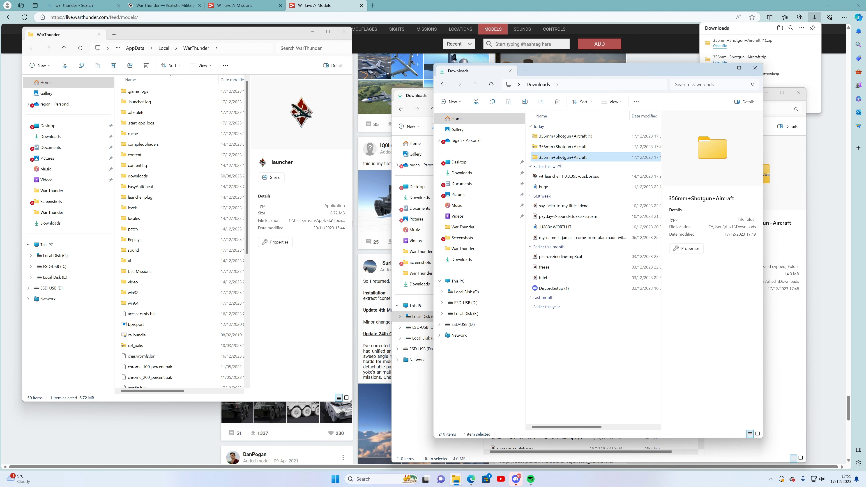
double_click(555, 161)
double_click(563, 135)
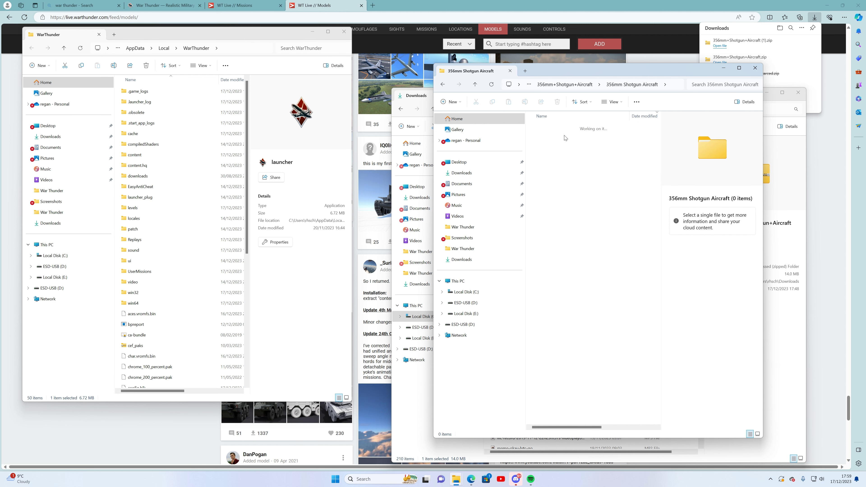
double_click(564, 137)
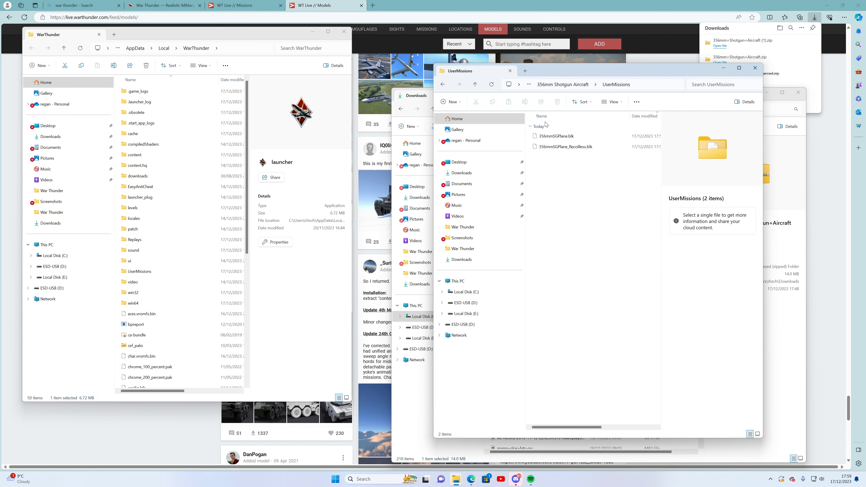
drag(528, 135, 180, 275)
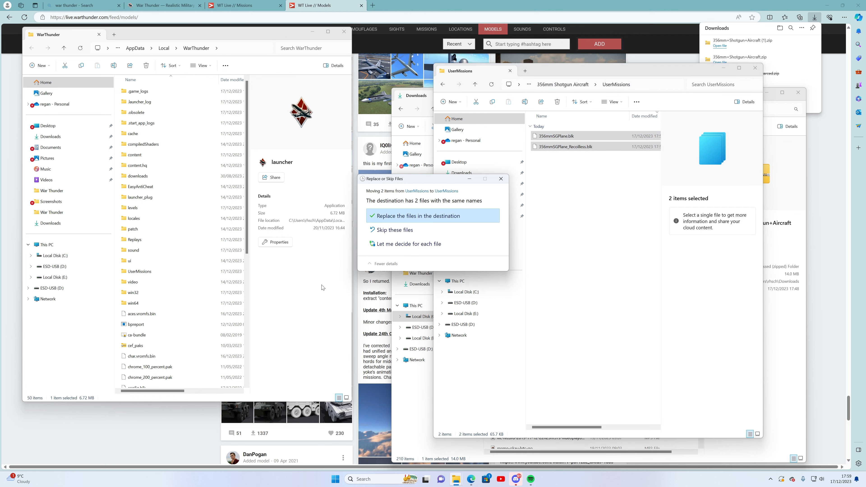
click(439, 217)
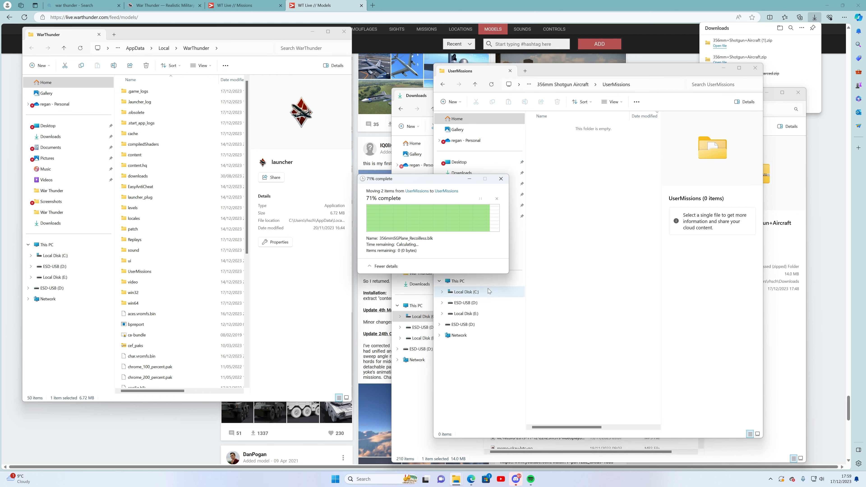
Move the pkg_local and pkg_user content folders into the game's content folder, replacing duplicates
click(580, 86)
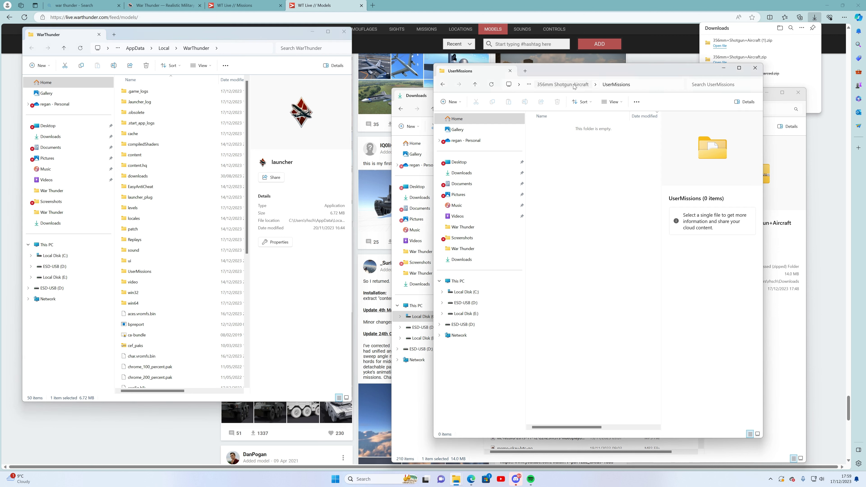
double_click(575, 148)
drag(550, 181, 159, 177)
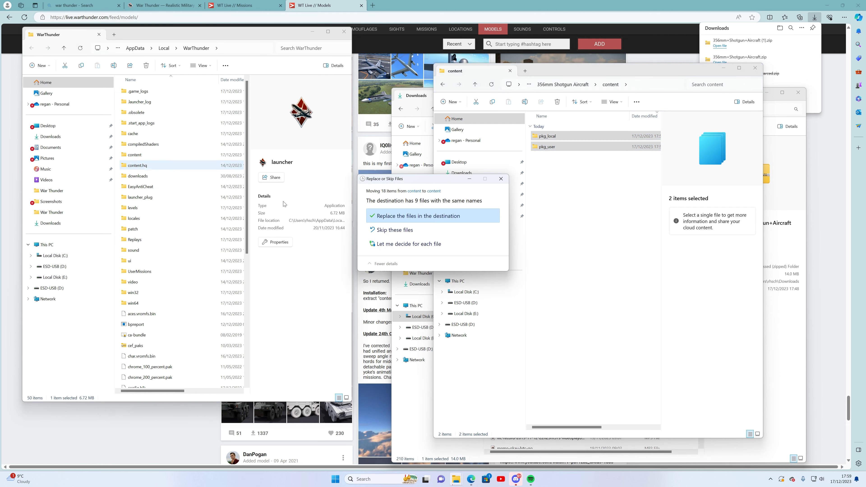
click(443, 216)
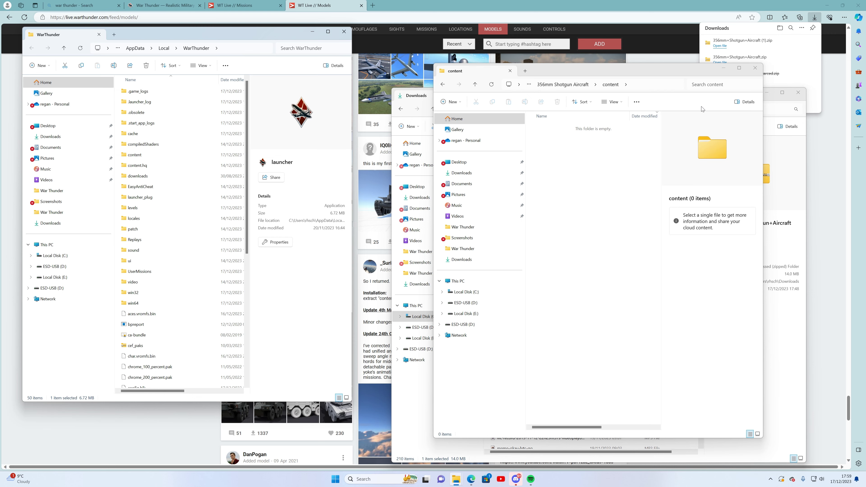
click(564, 85)
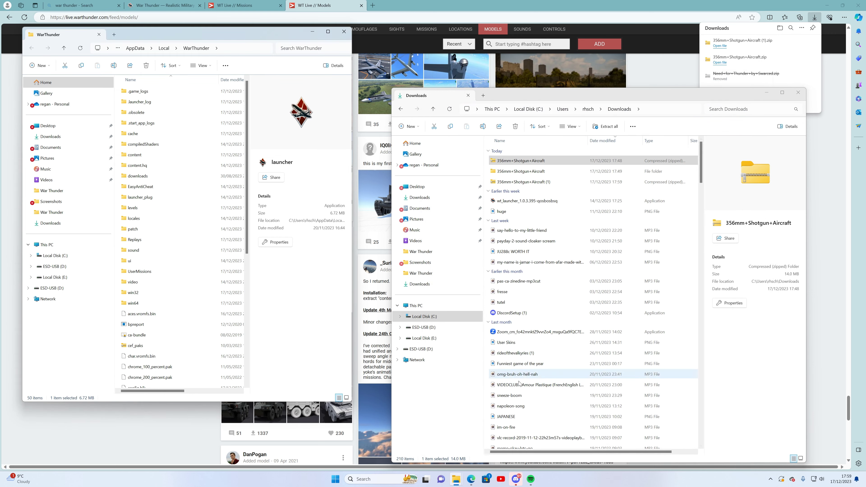
Minimize the browser, close the Explorer windows, and start War Thunder from its launcher
double_click(822, 5)
click(802, 37)
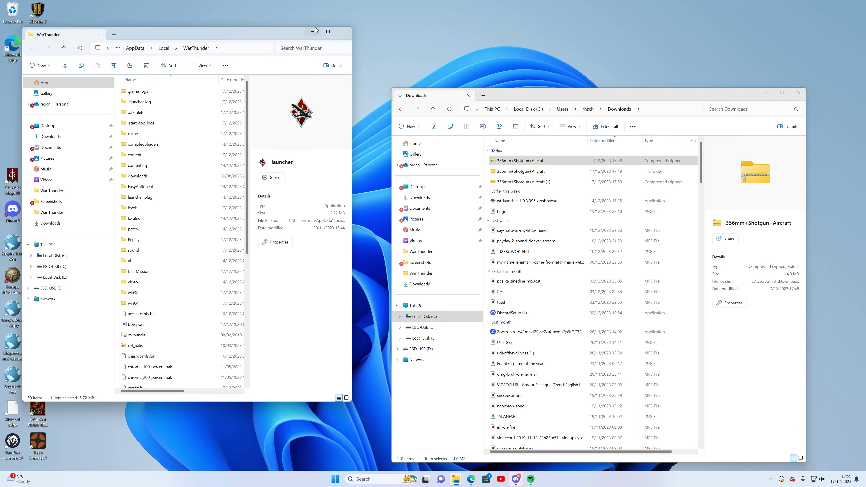
click(344, 31)
click(767, 99)
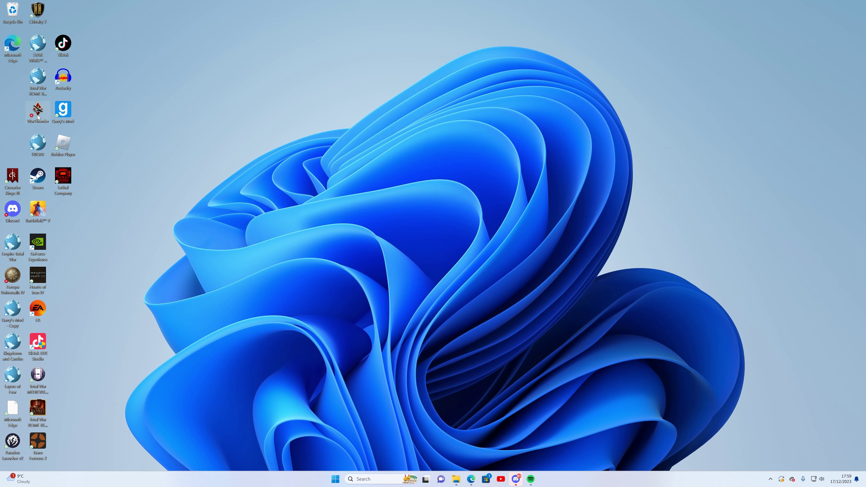
double_click(37, 111)
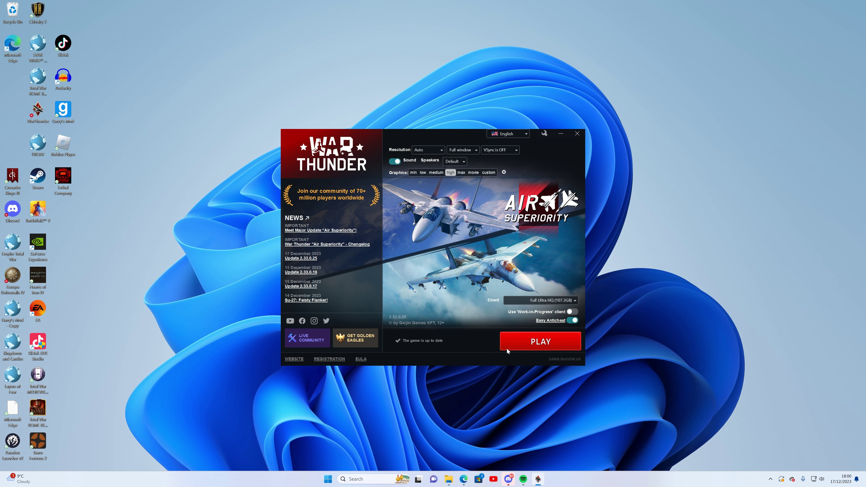
click(510, 347)
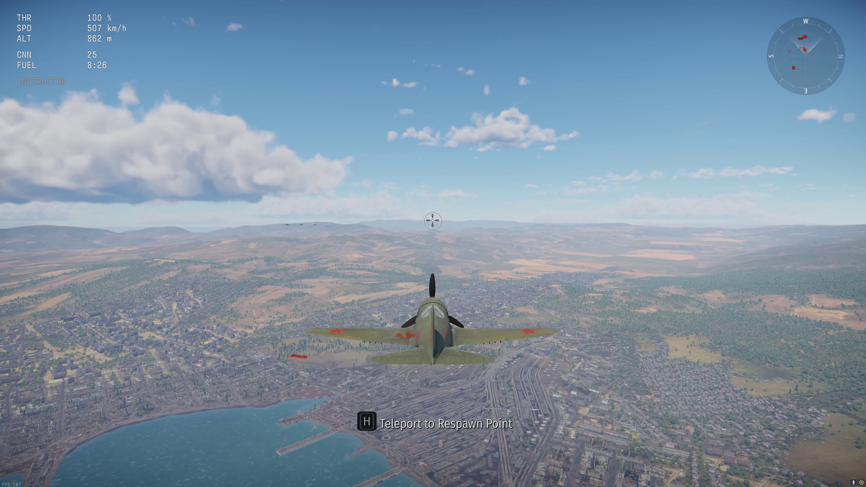
Fly the shotgun aircraft at emergency power, then respawn over the sea after being destroyed
key(w)
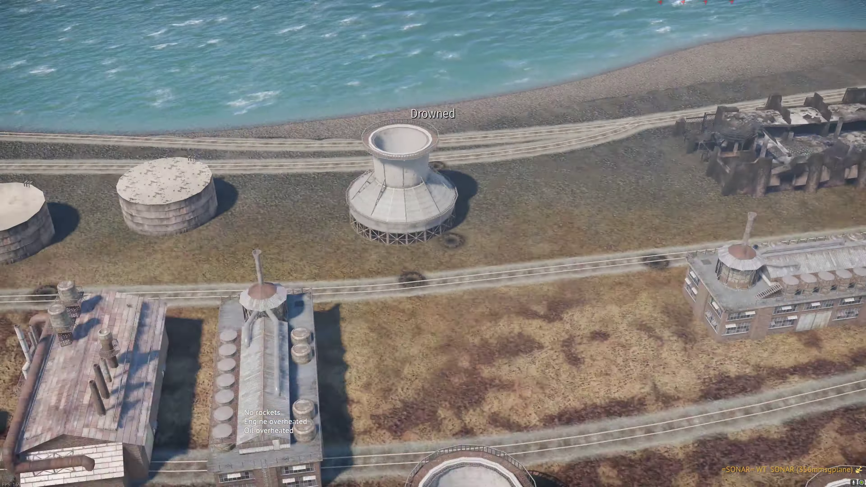
key(space)
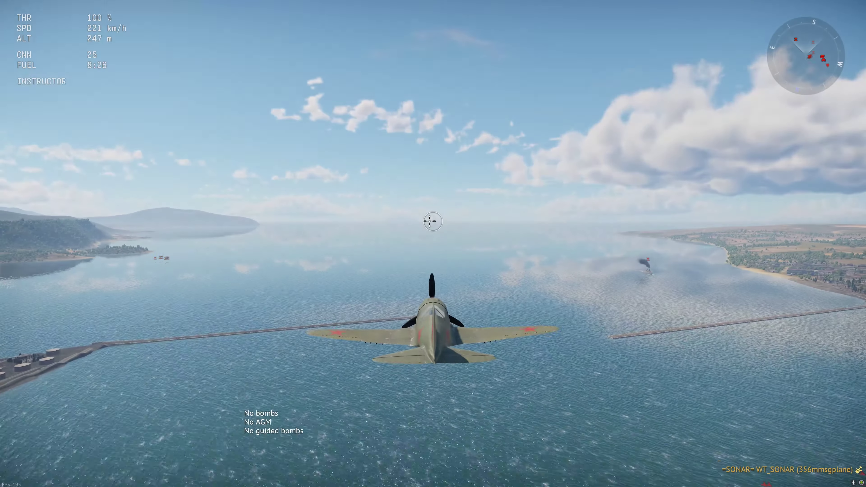